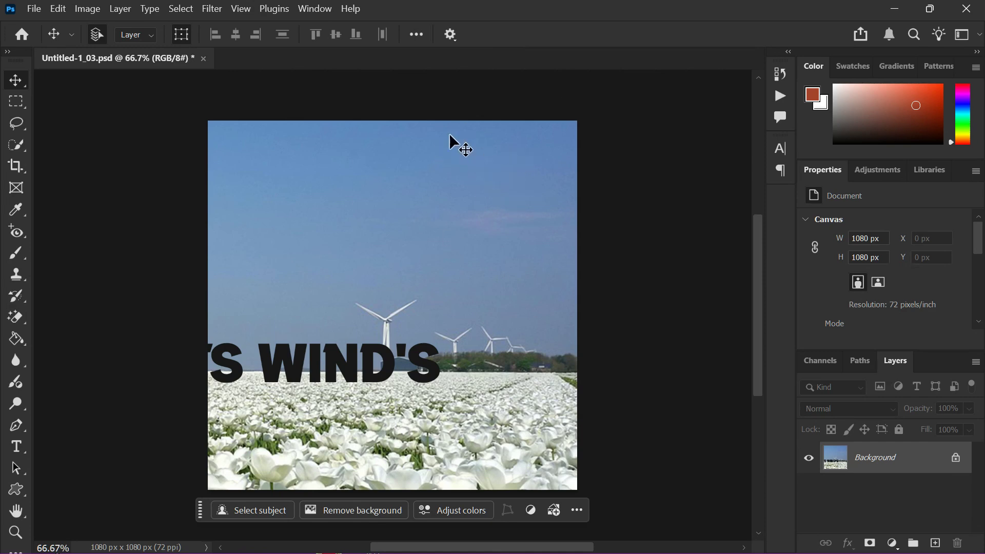
Step: Create a new action named Action 1 in Set 1 and start recording it
{"action": "left_click", "coordinate": [303, 15]}
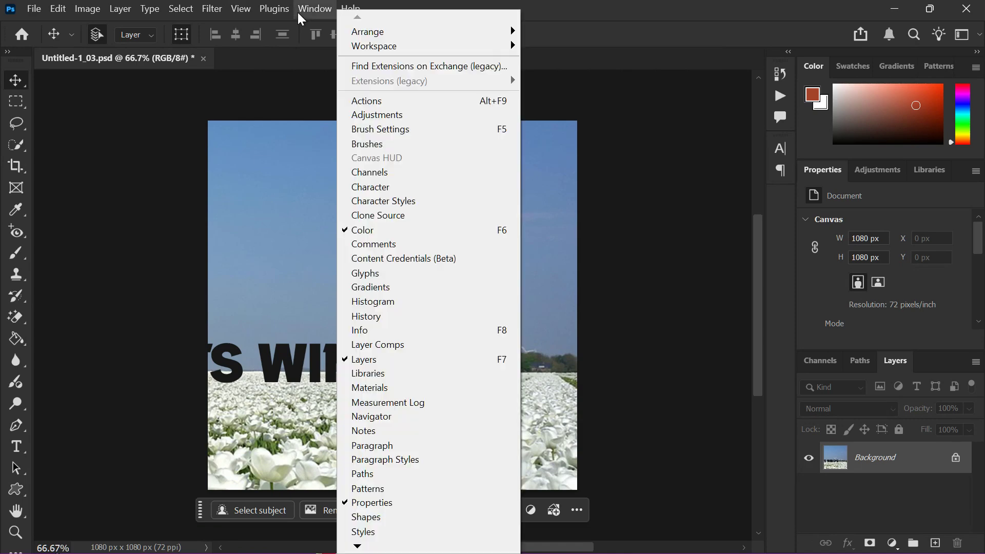
{"action": "left_click", "coordinate": [394, 103]}
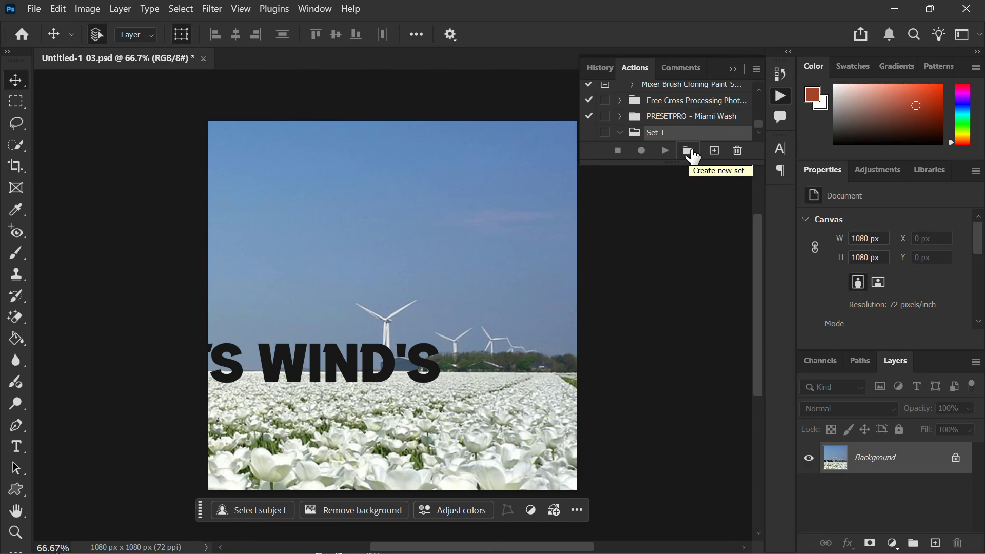
{"action": "left_click", "coordinate": [715, 150]}
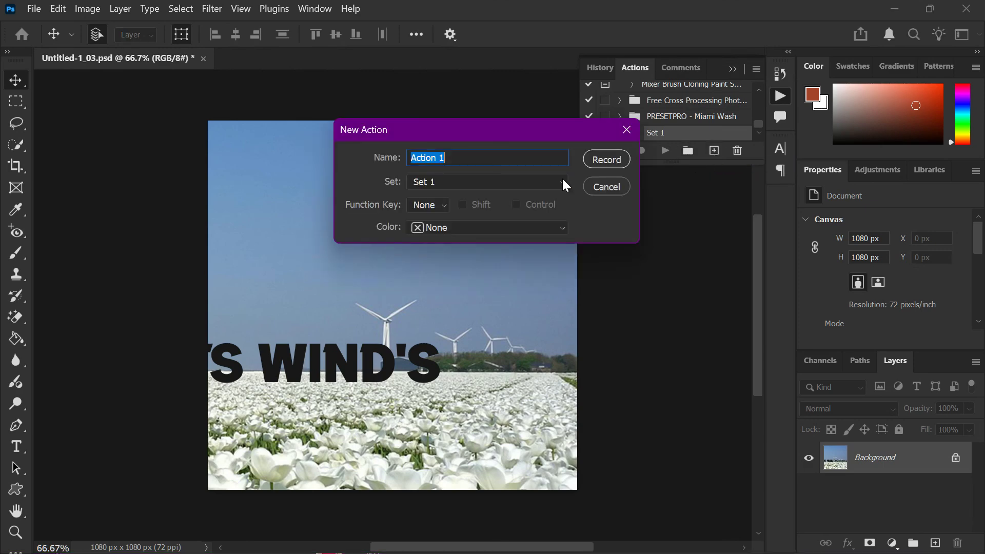
{"action": "left_click", "coordinate": [599, 160]}
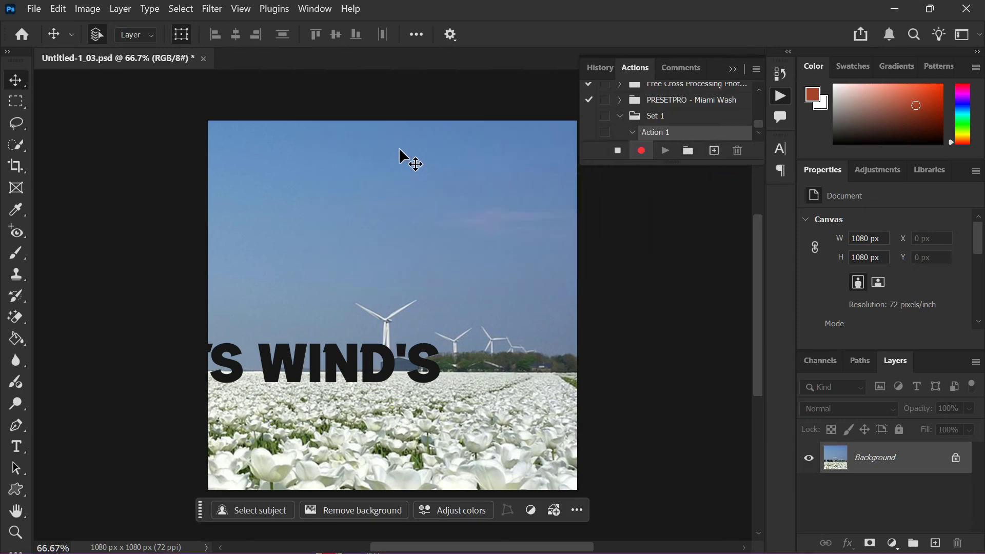
Step: Place the Shape 438 1.png logo from the images folder into the document as an embedded object
{"action": "left_click", "coordinate": [34, 9]}
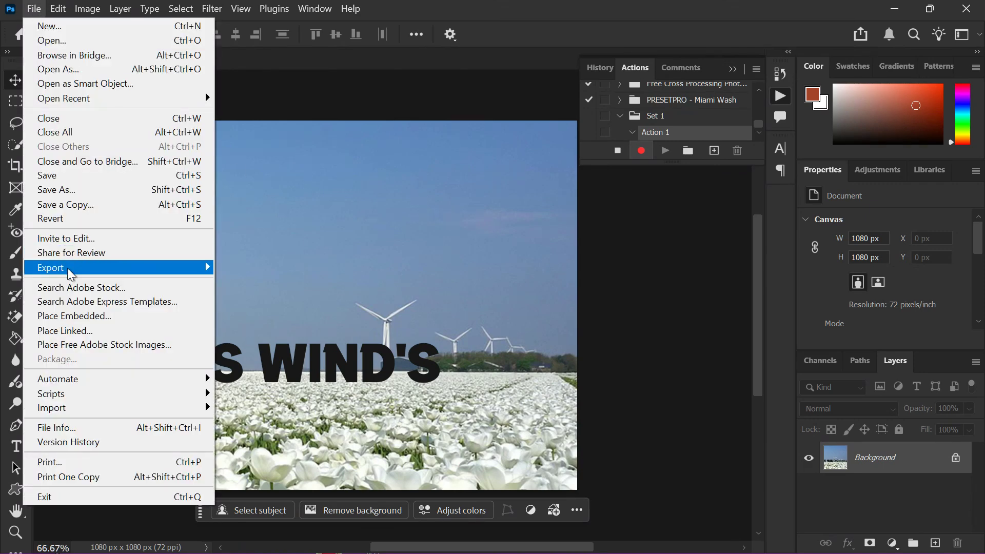
{"action": "left_click", "coordinate": [75, 316]}
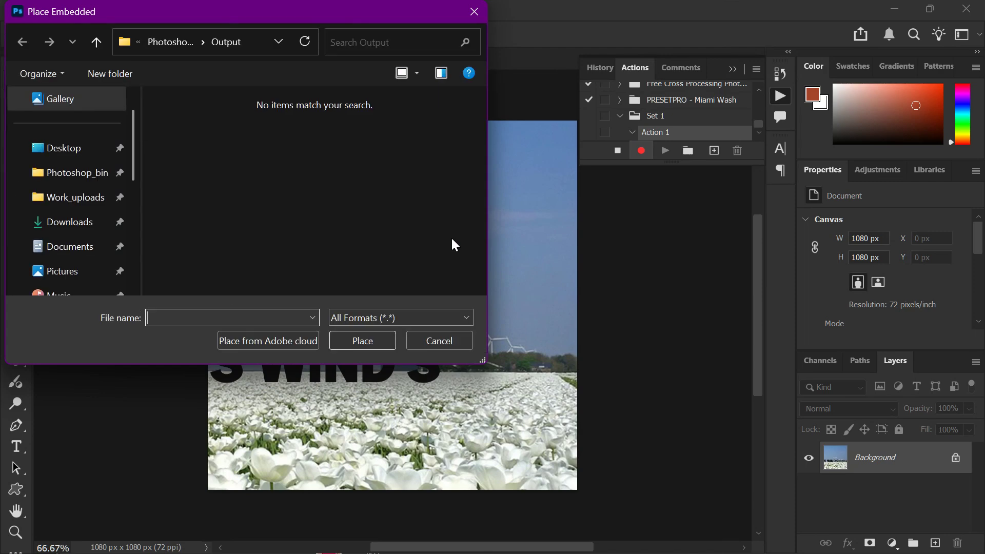
{"action": "left_click", "coordinate": [167, 43]}
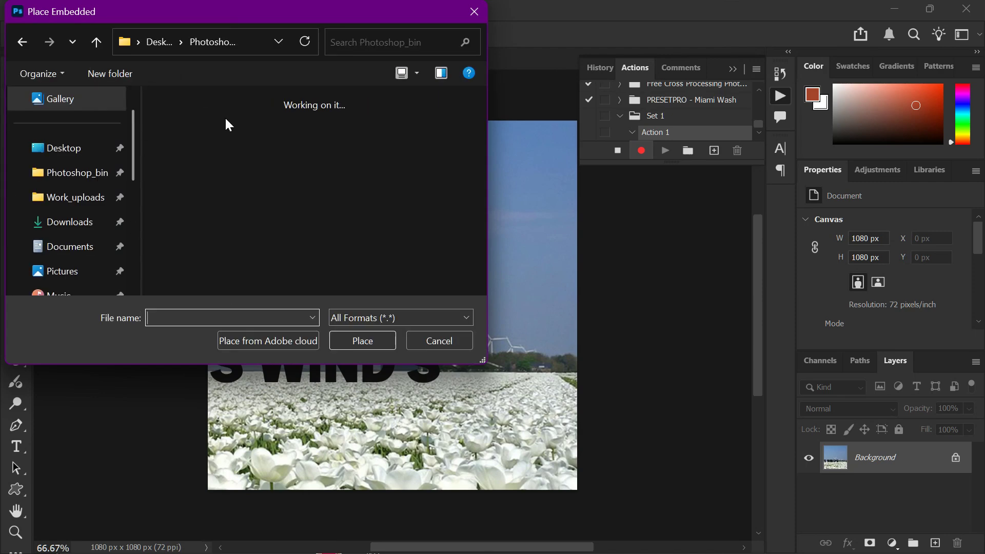
{"action": "double_click", "coordinate": [247, 136]}
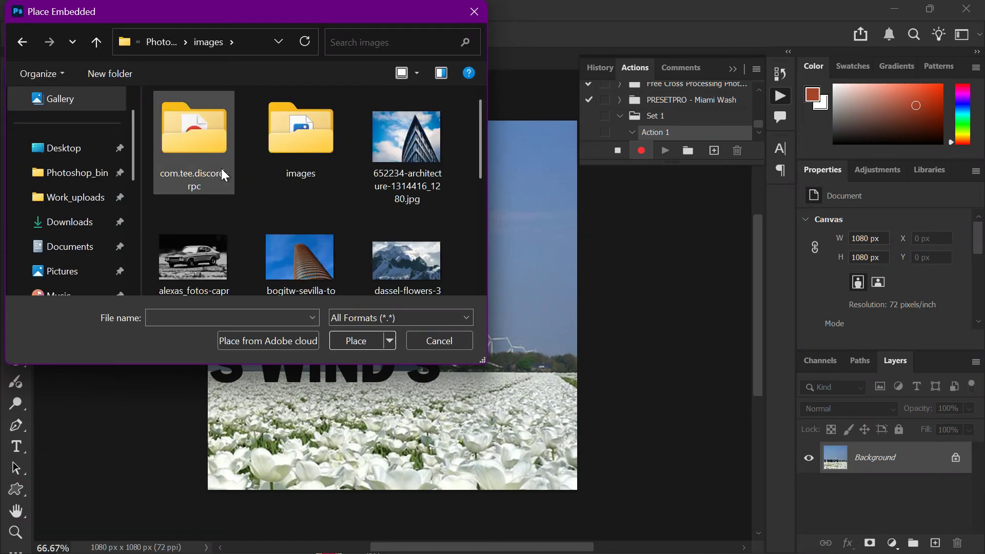
{"action": "scroll", "coordinate": [300, 232], "scroll_direction": "down", "scroll_amount": 3}
{"action": "left_click", "coordinate": [230, 238]}
{"action": "left_click", "coordinate": [358, 334]}
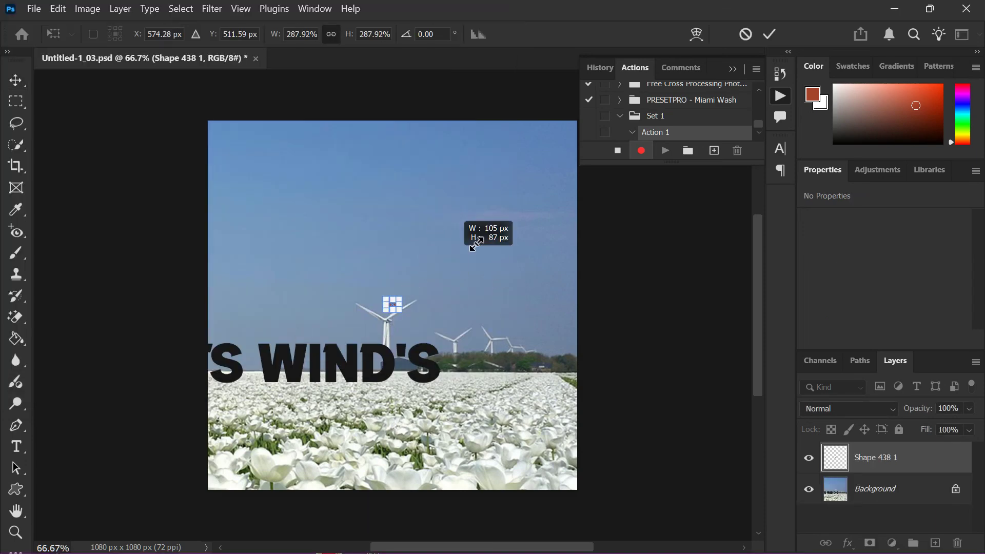
Step: Scale the placed logo to about 289 × 239 px and position it in the upper-right corner of the image, around X 756, Y 34 px
{"action": "left_click_drag", "start_coordinate": [524, 178], "coordinate": [539, 139]}
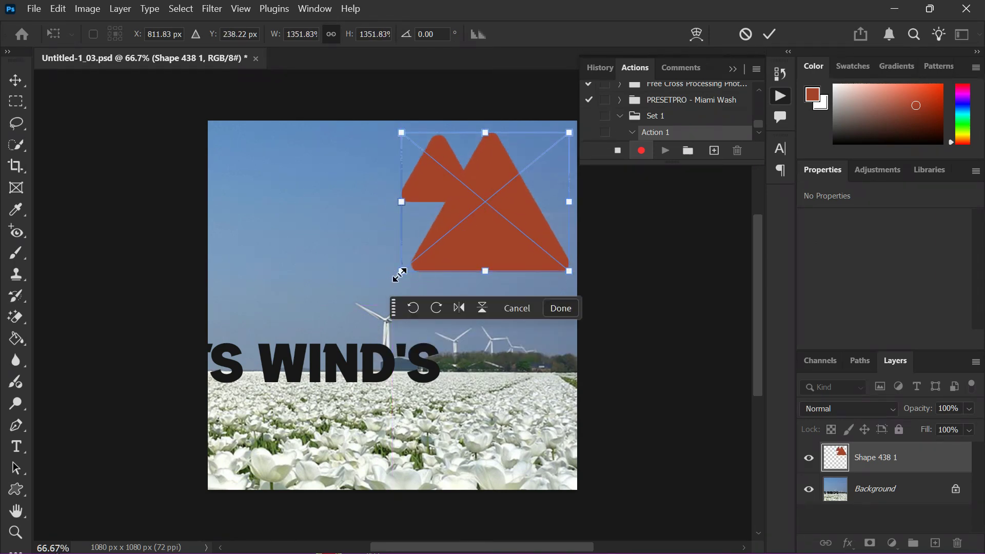
{"action": "left_click_drag", "start_coordinate": [402, 275], "coordinate": [484, 186]}
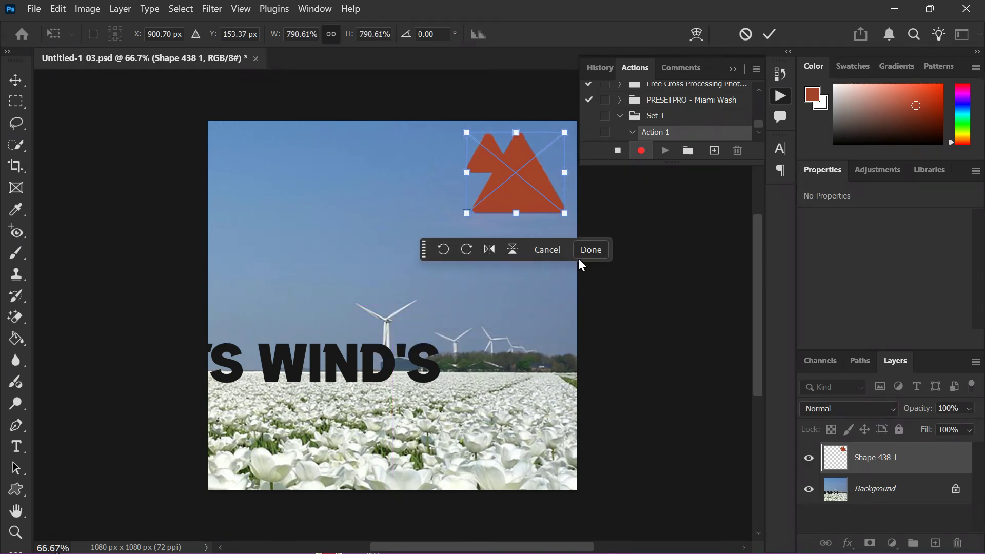
{"action": "left_click", "coordinate": [593, 250]}
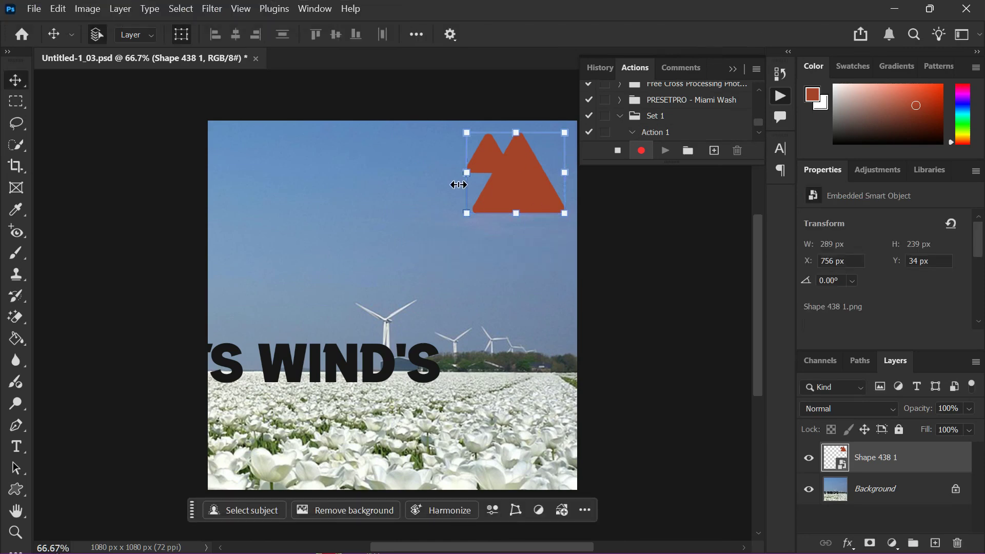
Step: Save a copy of the document in the Output folder as copy1 in JPEG format at Maximum quality 12, Baseline ("Standard")
{"action": "left_click", "coordinate": [34, 10]}
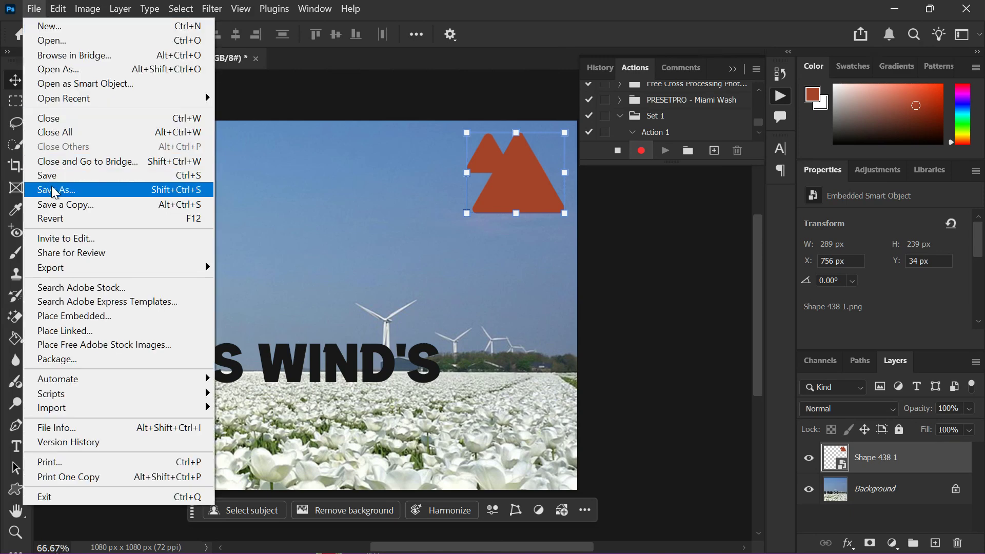
{"action": "left_click", "coordinate": [100, 204]}
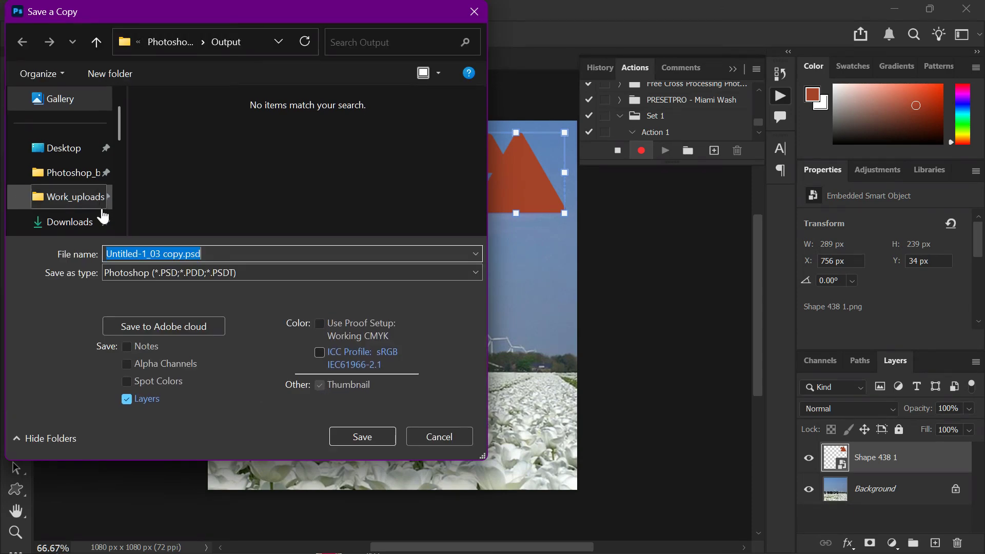
{"action": "type", "text": "cop"}
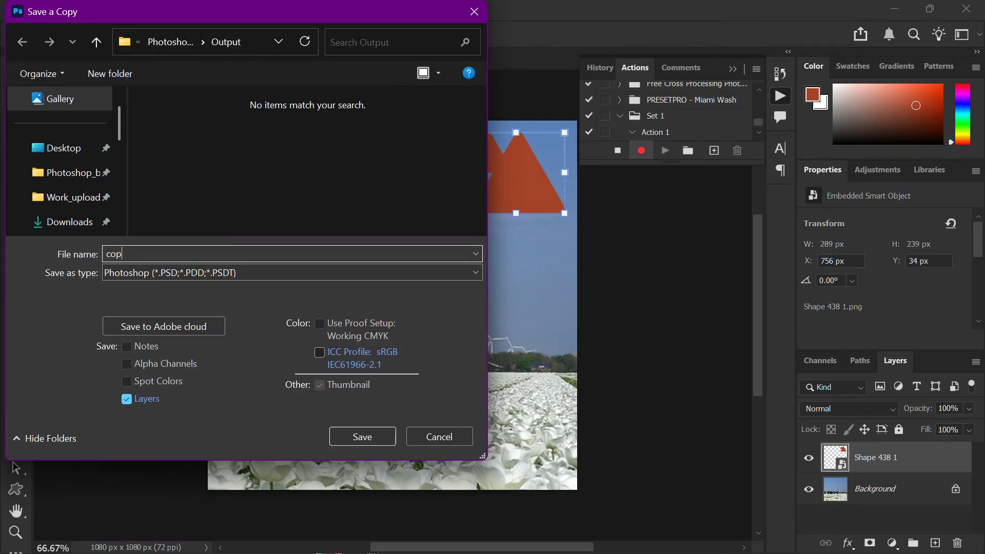
{"action": "type", "text": "y1"}
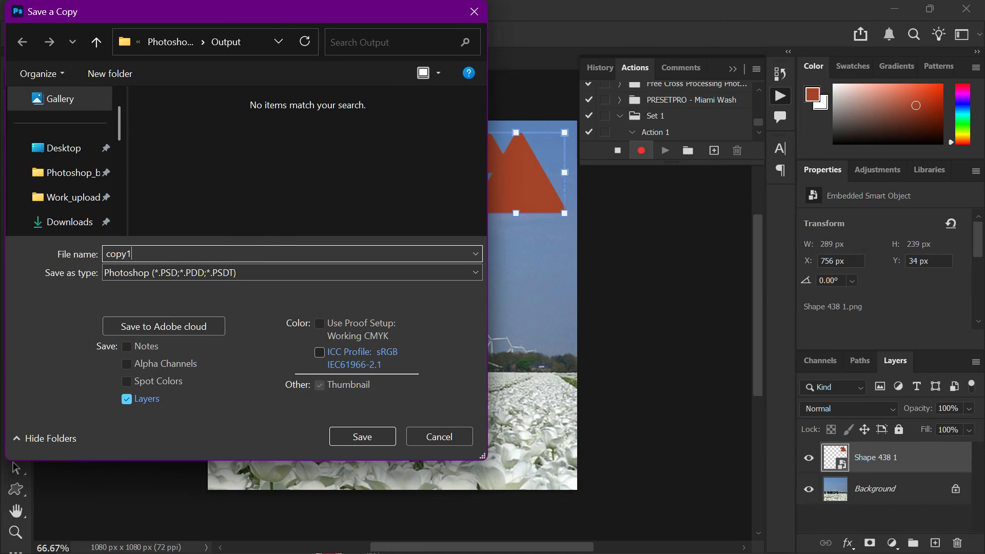
{"action": "left_click", "coordinate": [251, 275]}
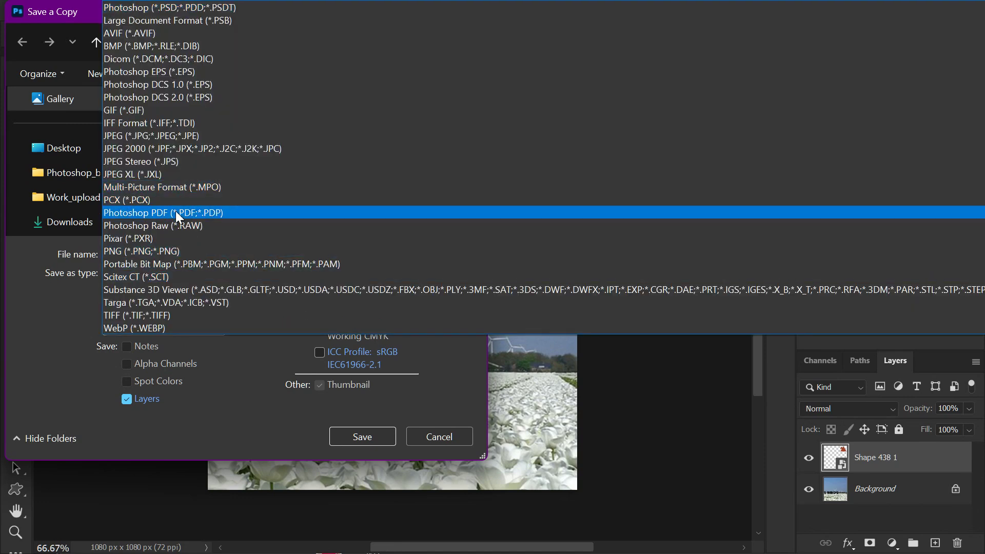
{"action": "left_click", "coordinate": [178, 138]}
{"action": "left_click", "coordinate": [368, 441]}
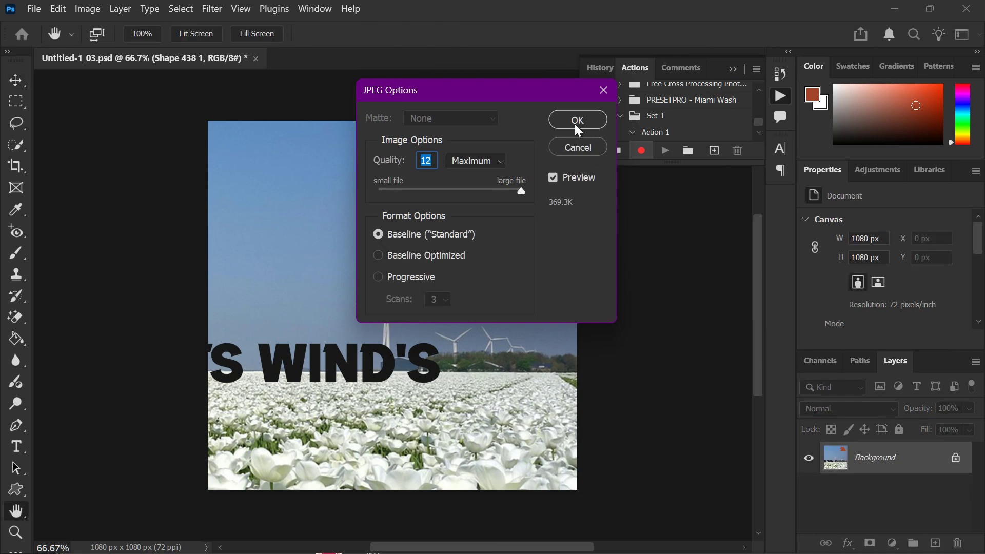
{"action": "left_click", "coordinate": [575, 124]}
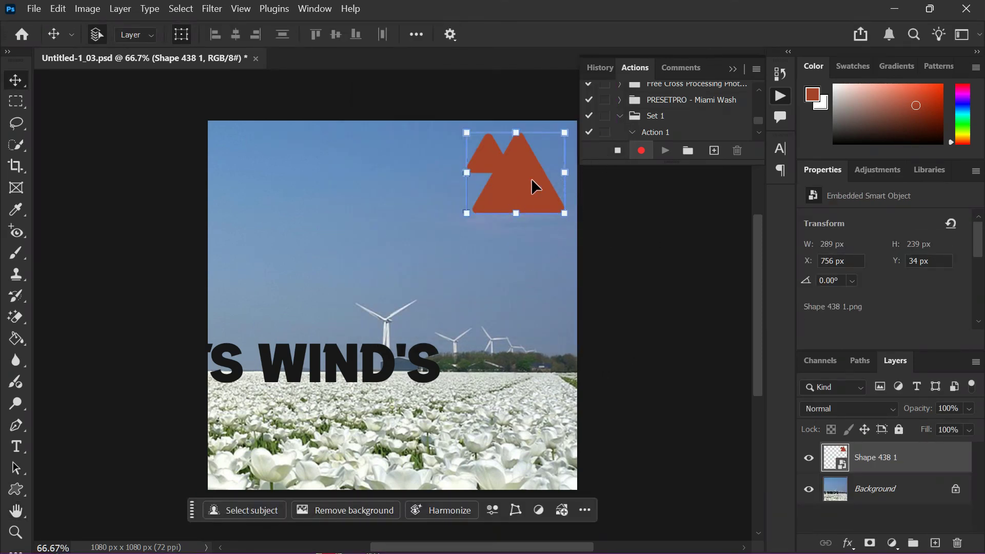
Step: Stop recording Action 1 and review its recorded steps
{"action": "left_click", "coordinate": [617, 150]}
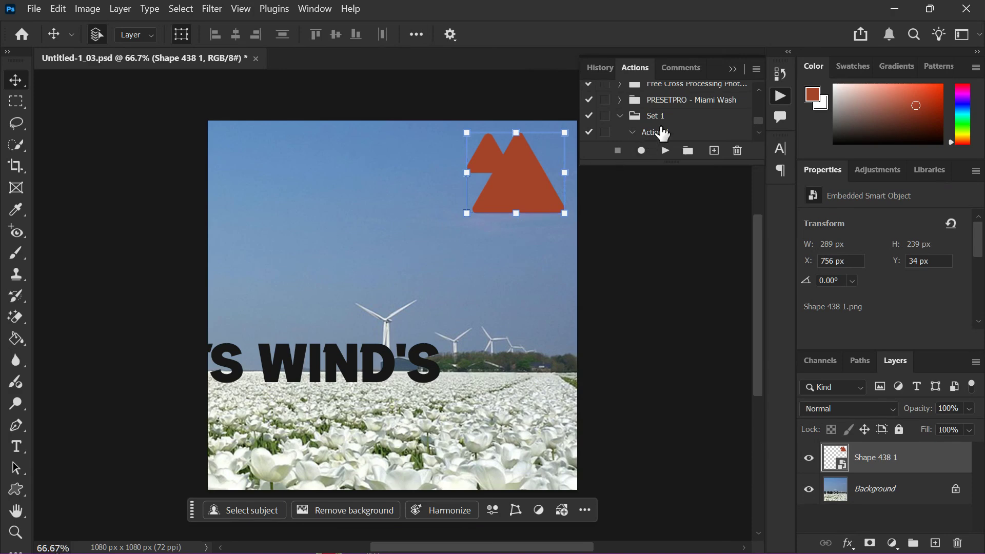
{"action": "scroll", "coordinate": [663, 133], "scroll_direction": "down", "scroll_amount": 1}
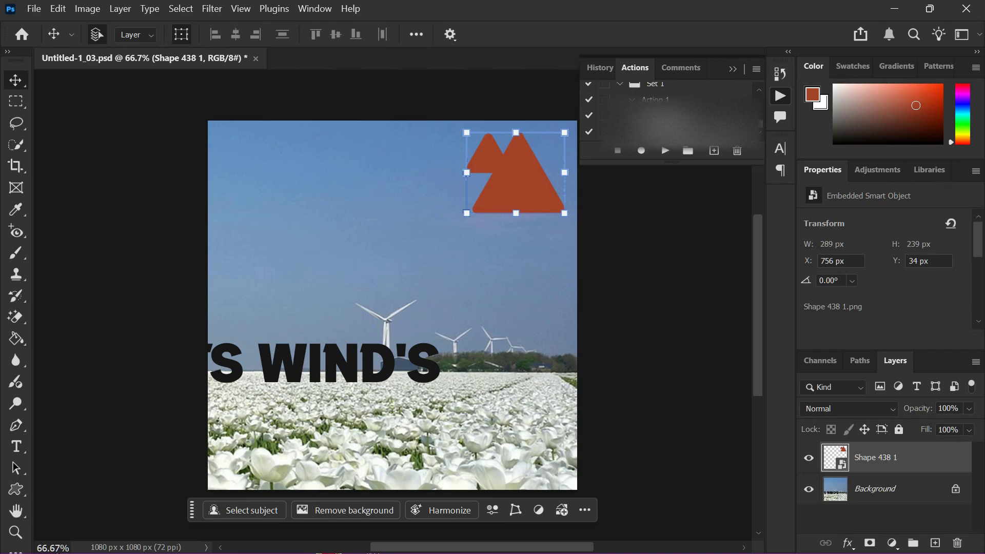
{"action": "left_click", "coordinate": [645, 116]}
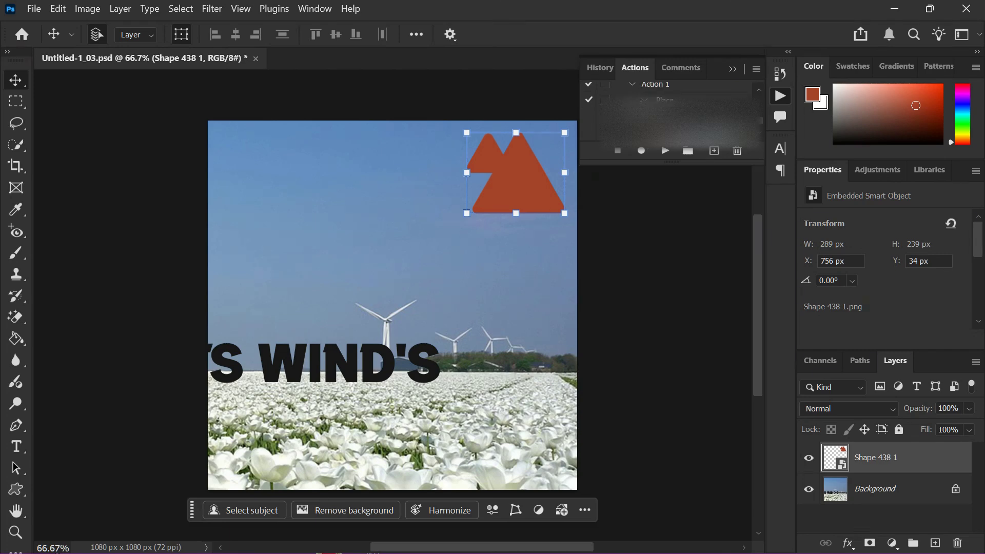
{"action": "left_click", "coordinate": [644, 101]}
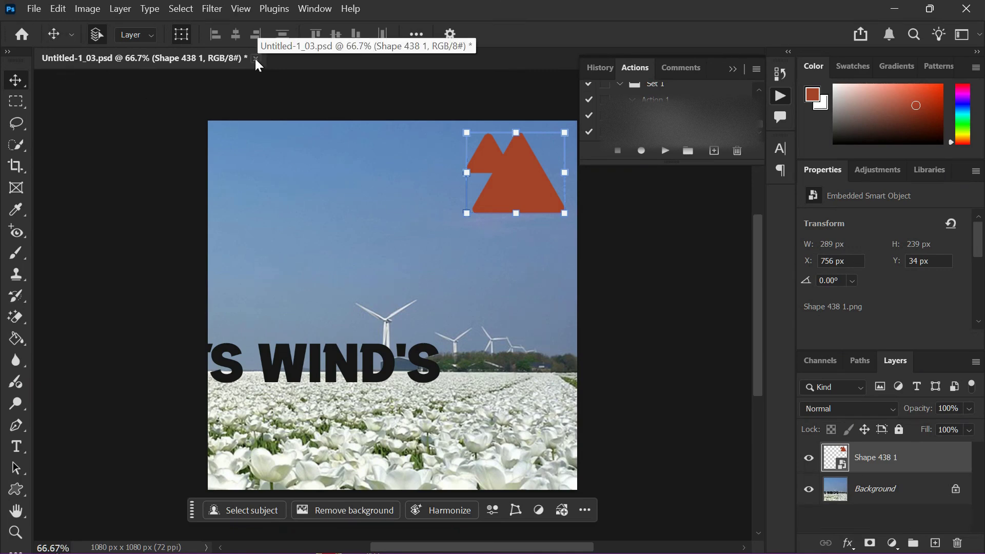
Step: Go to the home screen and open the Batch automation with Action 1 from Set 1 as the action to play
{"action": "left_click", "coordinate": [22, 34]}
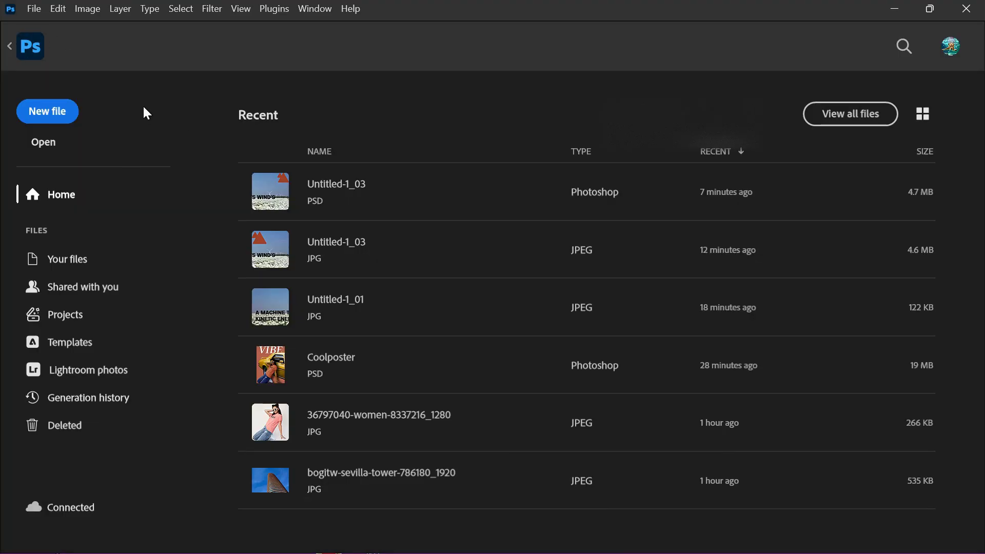
{"action": "left_click", "coordinate": [32, 10]}
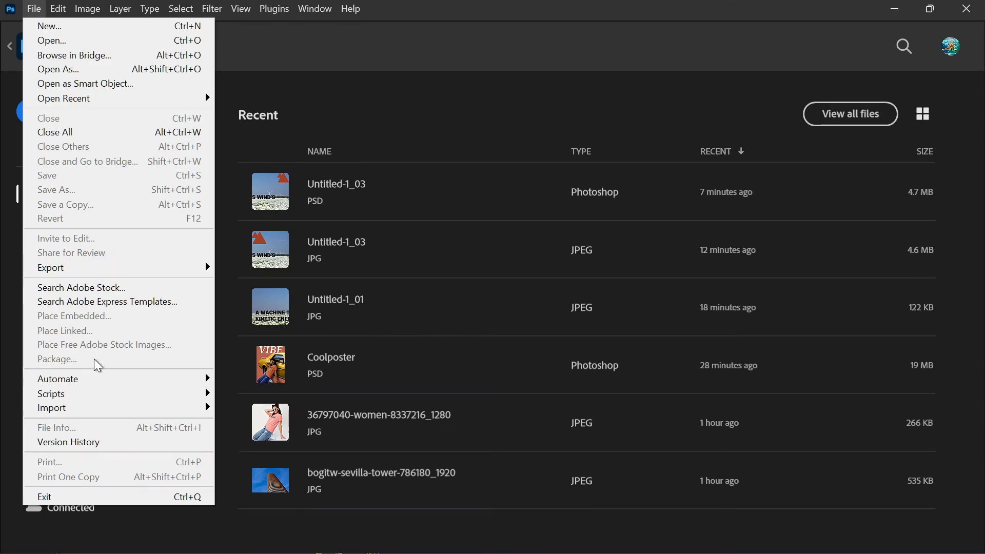
{"action": "mouse_move", "coordinate": [206, 379]}
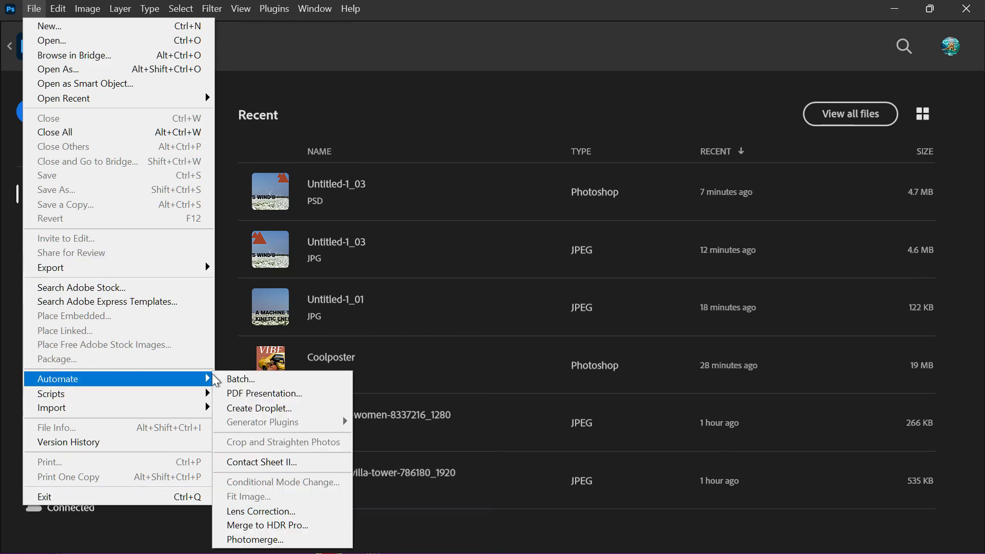
{"action": "left_click", "coordinate": [248, 385]}
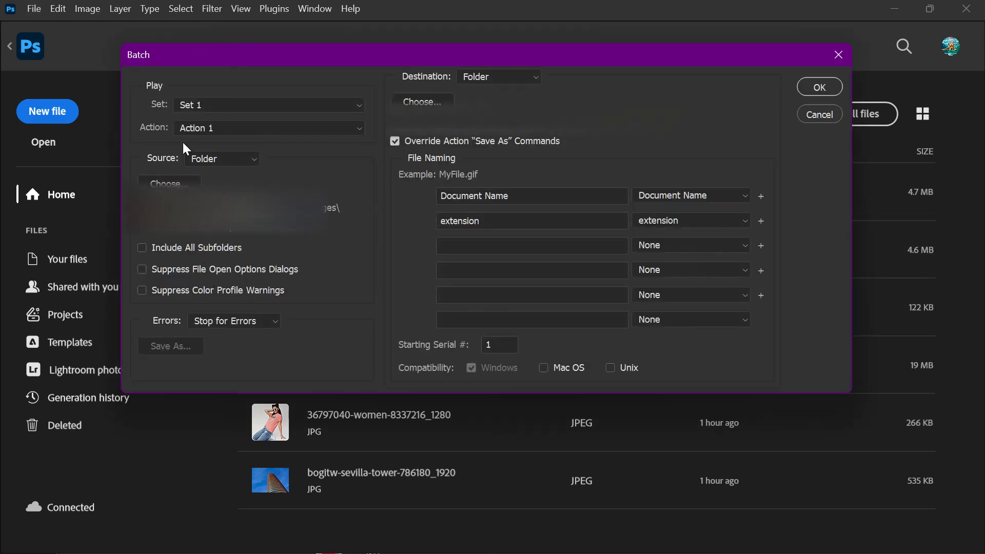
{"action": "left_click", "coordinate": [208, 135]}
{"action": "left_click", "coordinate": [209, 141]}
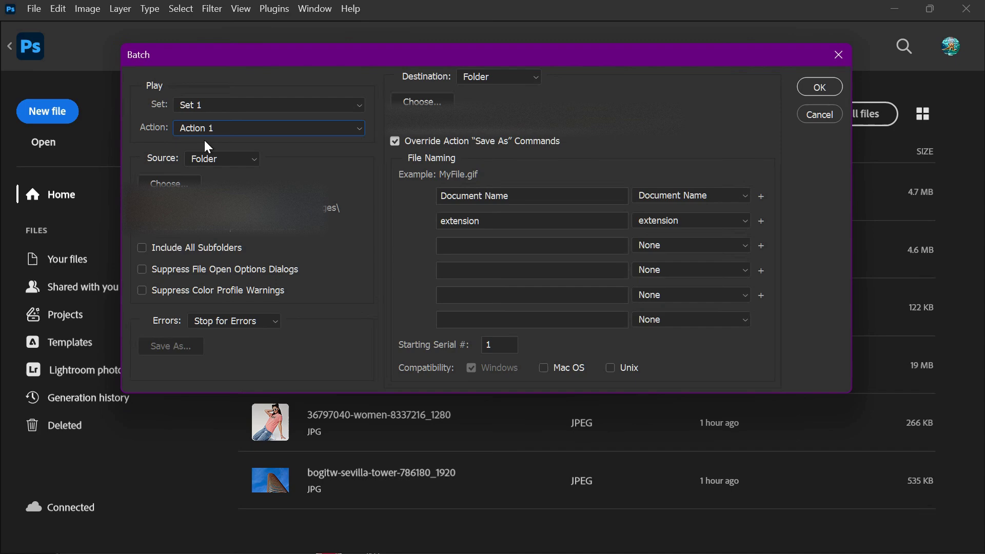
Step: Choose the images folder inside the parent images folder as the batch source
{"action": "left_click", "coordinate": [164, 183]}
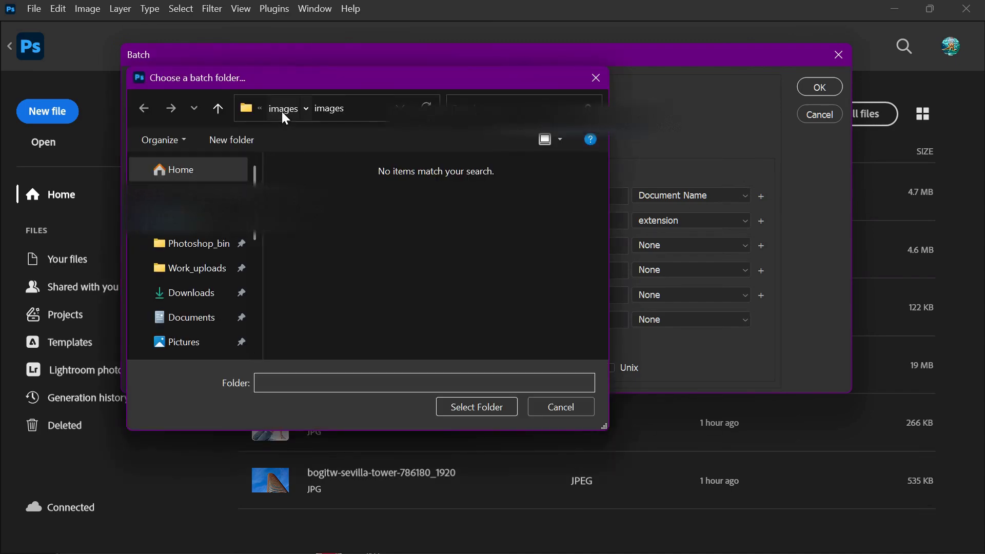
{"action": "left_click", "coordinate": [282, 112]}
{"action": "double_click", "coordinate": [376, 197]}
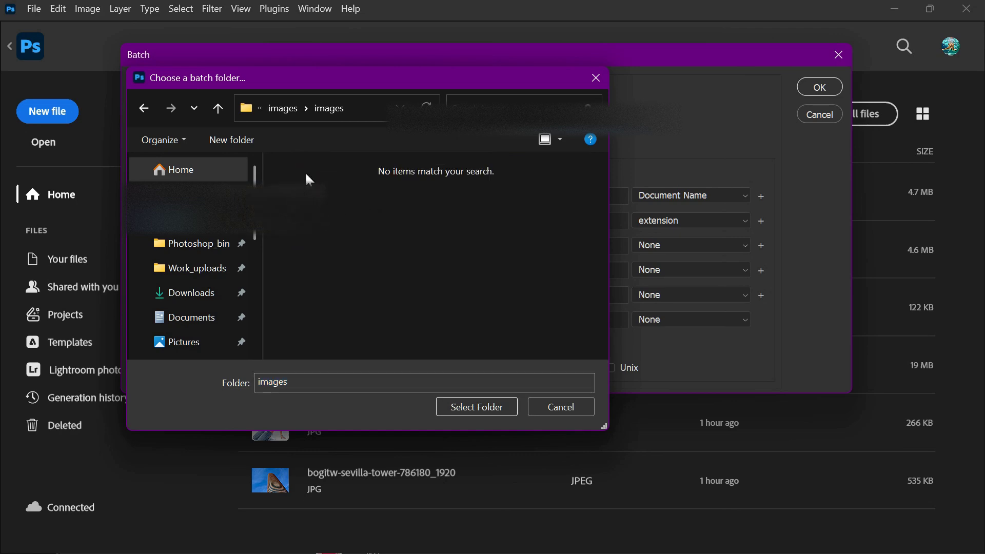
{"action": "left_click", "coordinate": [287, 110]}
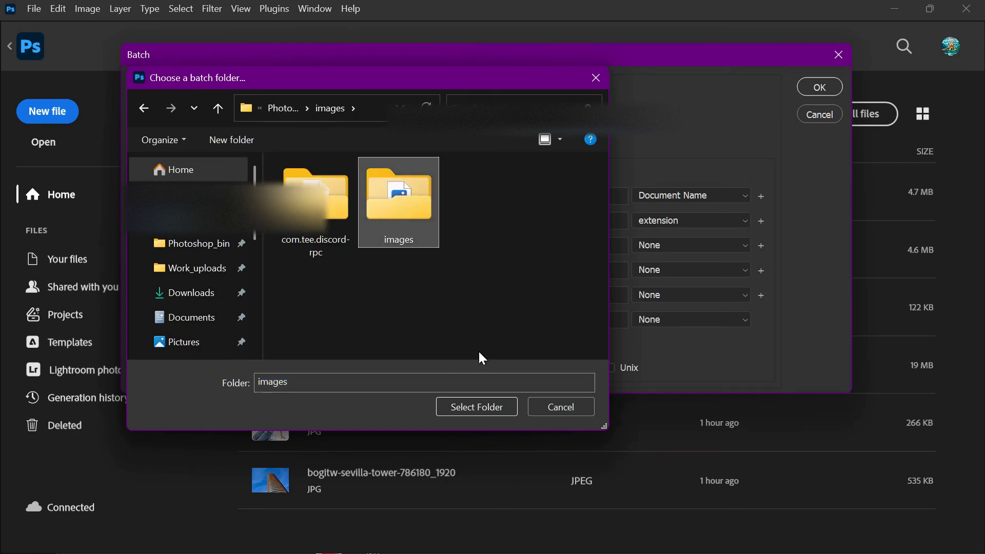
{"action": "left_click", "coordinate": [477, 407]}
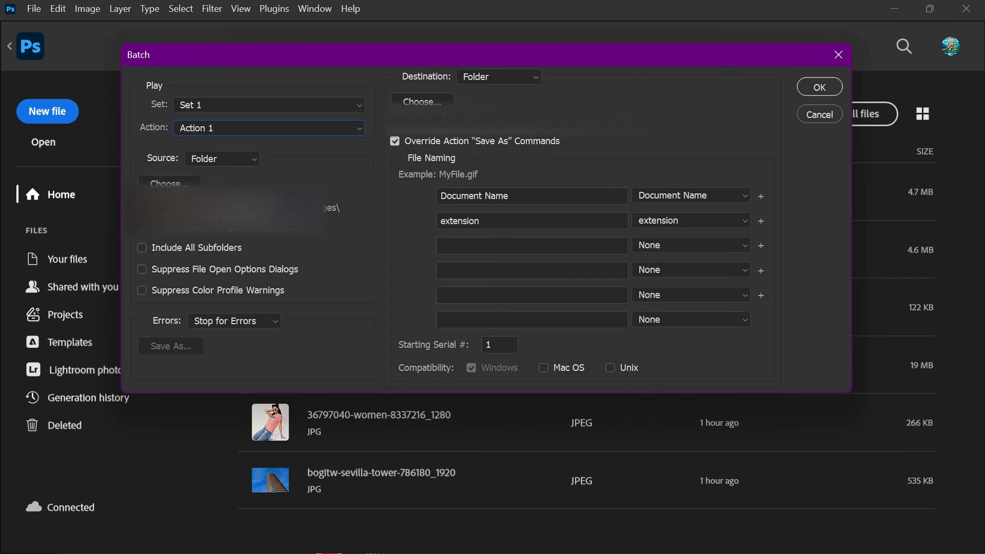
Step: Check the batch destination folder selection, and switch Override Action "Save As" Commands off and on again
{"action": "left_click", "coordinate": [422, 102]}
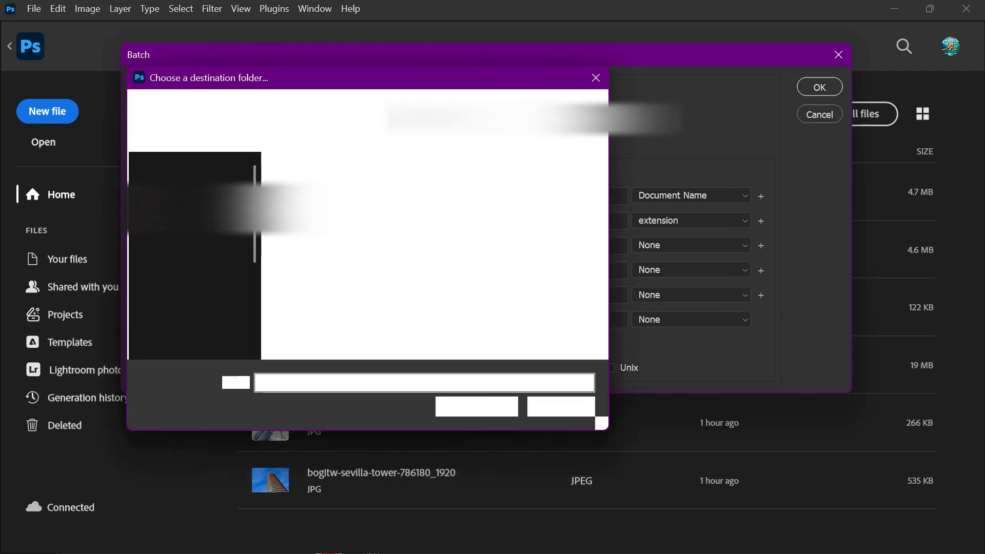
{"action": "left_click", "coordinate": [601, 79]}
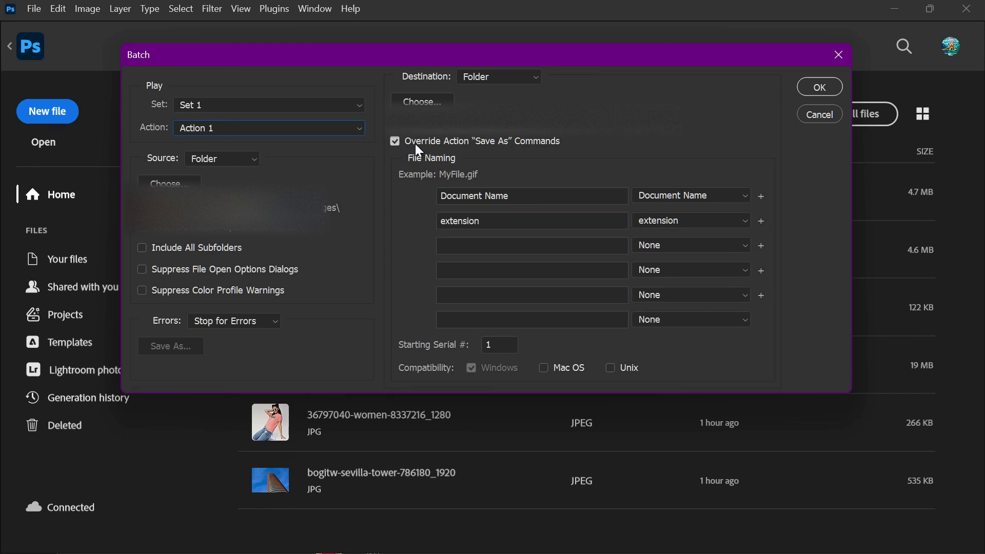
{"action": "left_click", "coordinate": [397, 140]}
{"action": "left_click", "coordinate": [396, 141]}
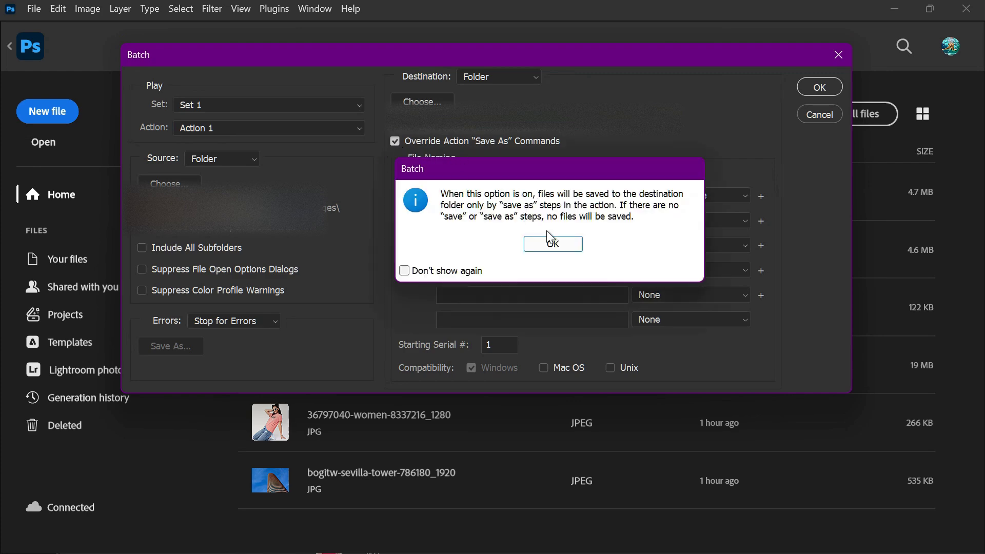
{"action": "left_click", "coordinate": [515, 241]}
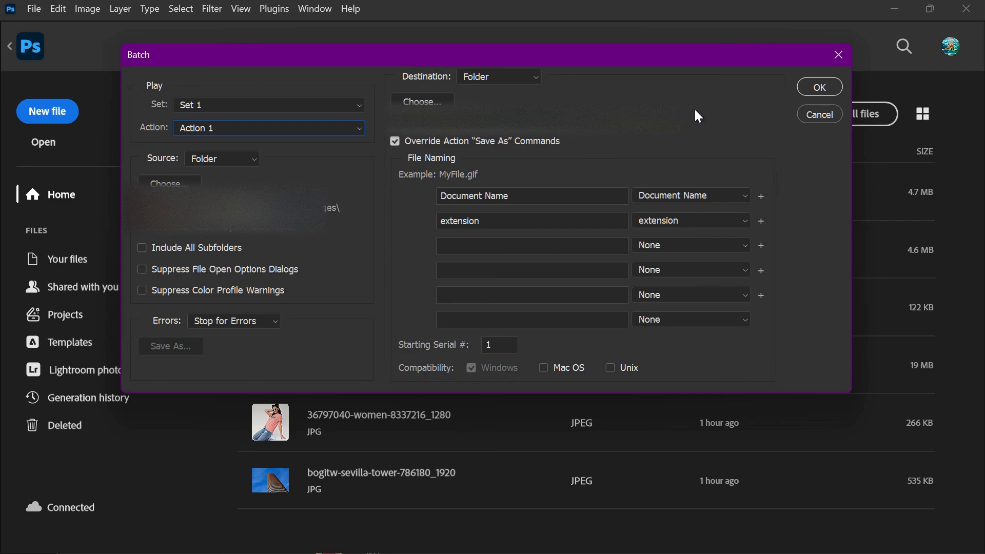
Step: Run the batch with the chosen settings and switch to the Output folder in File Explorer
{"action": "left_click", "coordinate": [806, 86]}
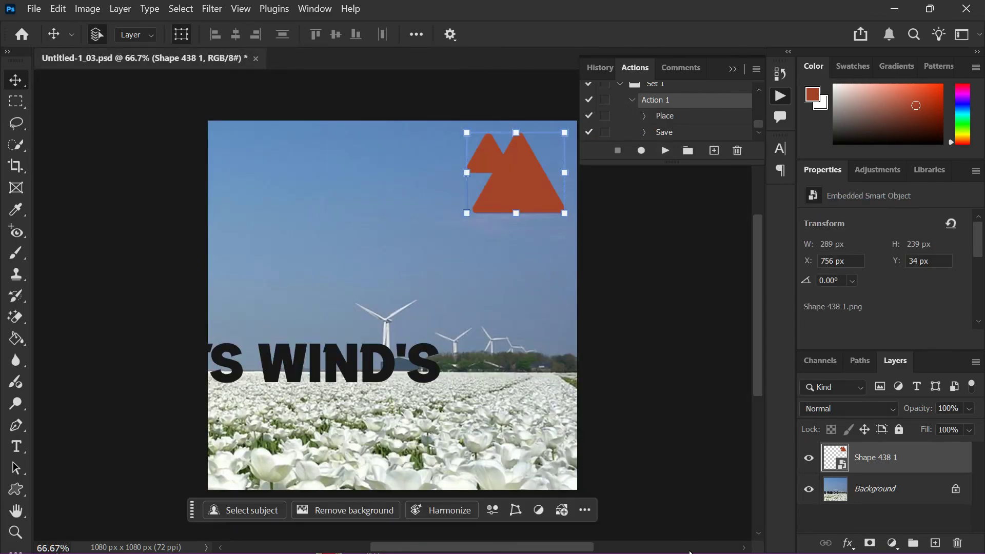
{"action": "mouse_move", "coordinate": [693, 548]}
{"action": "mouse_move", "coordinate": [558, 536]}
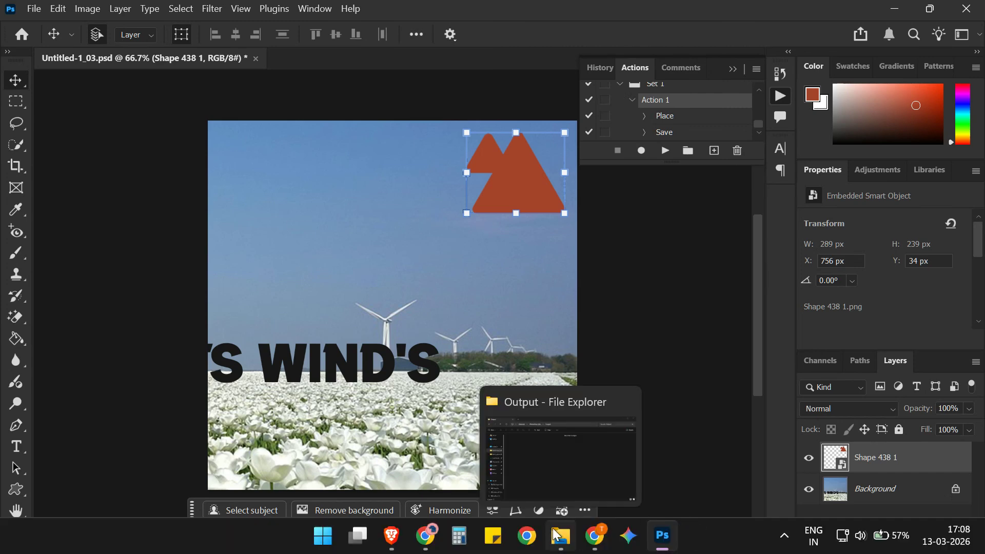
{"action": "left_click", "coordinate": [565, 470]}
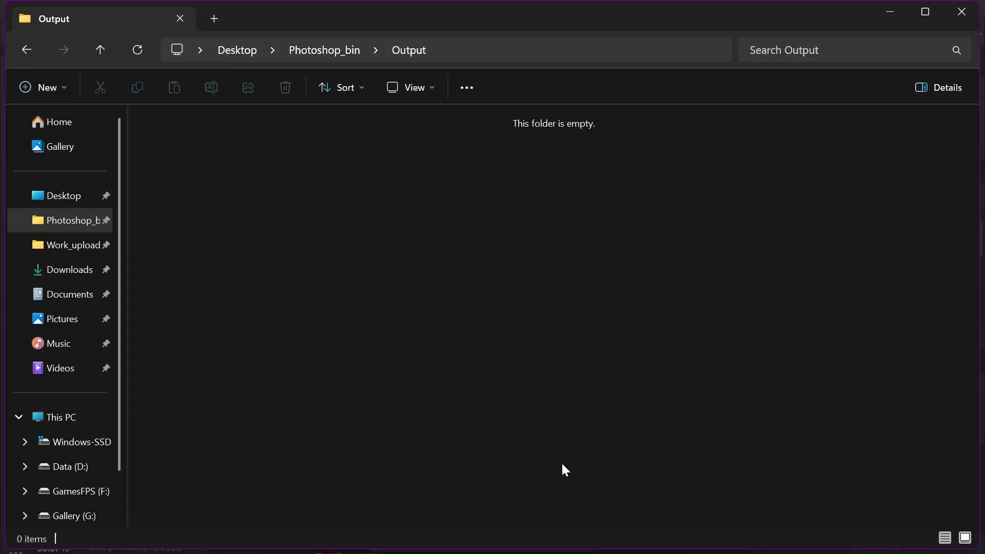
Step: Refresh the contents of the Output folder
{"action": "right_click", "coordinate": [280, 277]}
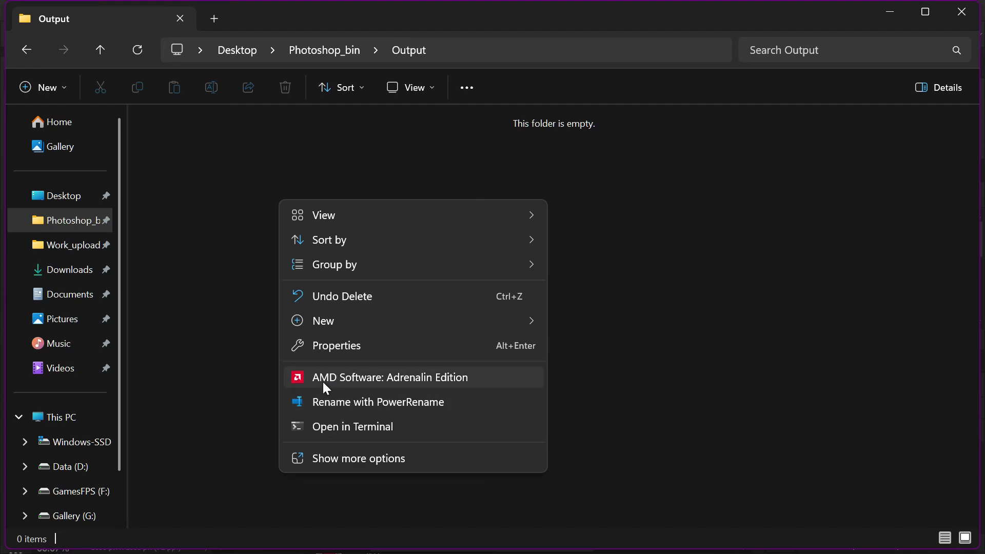
{"action": "left_click", "coordinate": [359, 459]}
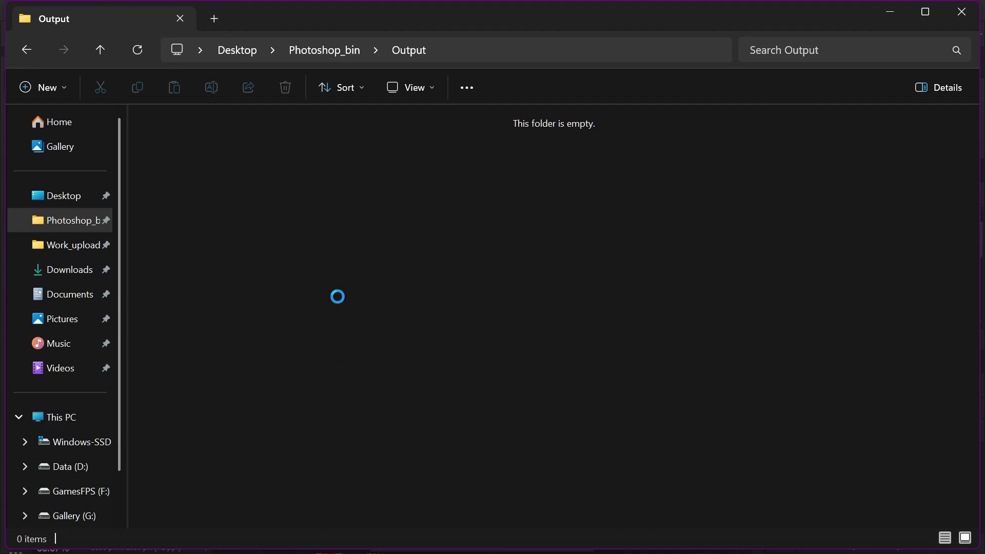
{"action": "left_click", "coordinate": [335, 290]}
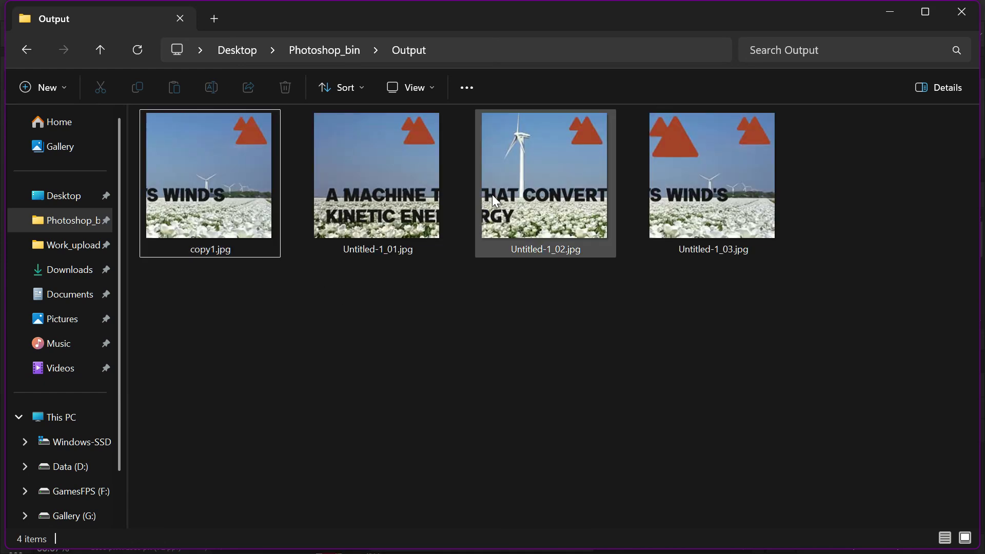
Step: Open copy1.jpg in the image viewer, browse the exported images through Untitled-1_03.jpg to check the logo placement, and close the viewer
{"action": "left_click", "coordinate": [264, 200]}
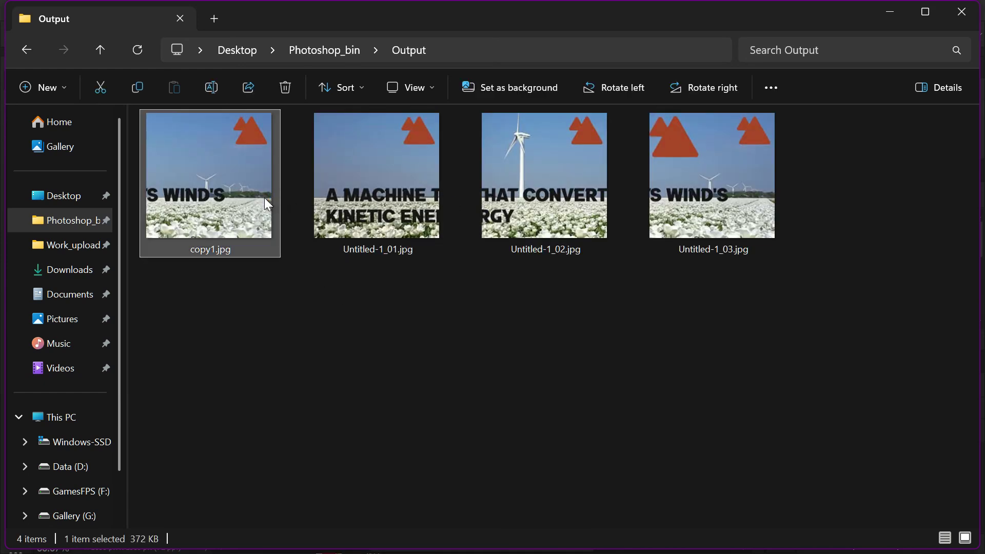
{"action": "double_click", "coordinate": [265, 199]}
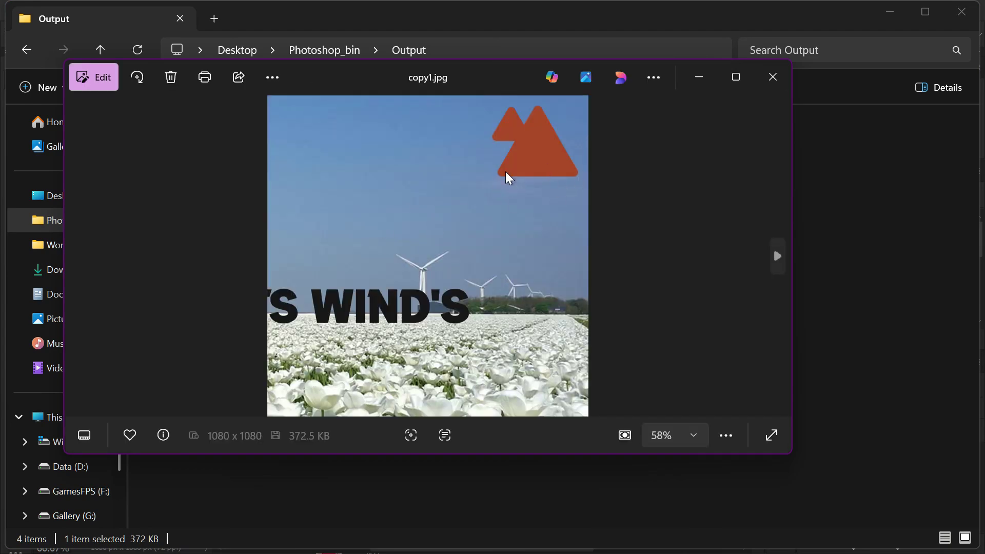
{"action": "key", "text": "Right"}
{"action": "key", "text": "Right"}
{"action": "key", "text": "Right"}
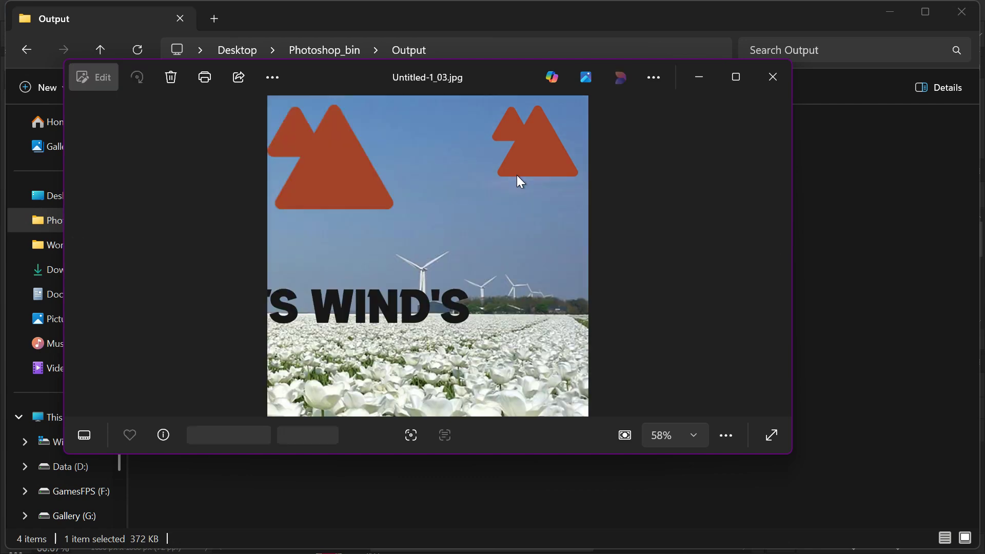
{"action": "key", "text": "Left"}
{"action": "key", "text": "Right"}
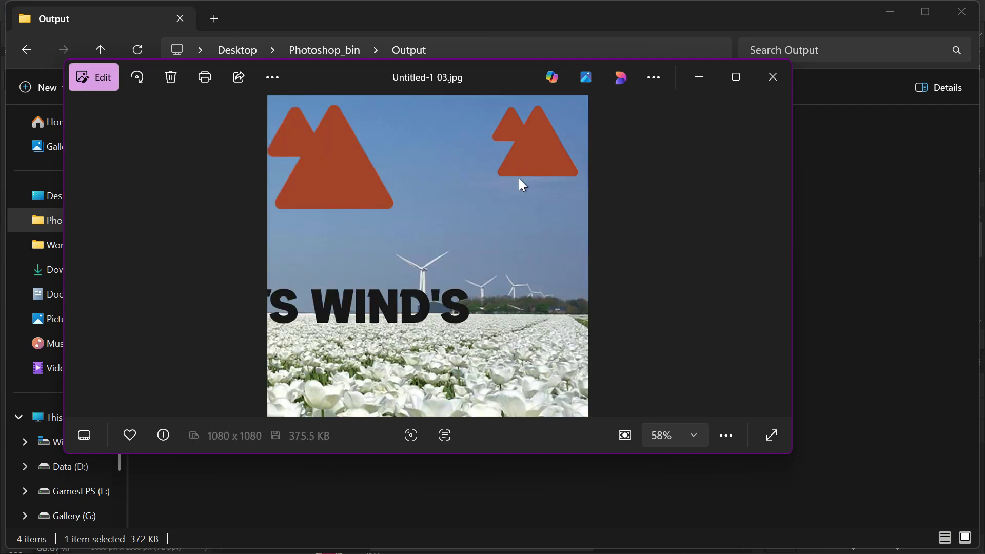
{"action": "left_click", "coordinate": [773, 77]}
Step: Delete Untitled-1_03.jpg from the Output folder
{"action": "left_click", "coordinate": [690, 178]}
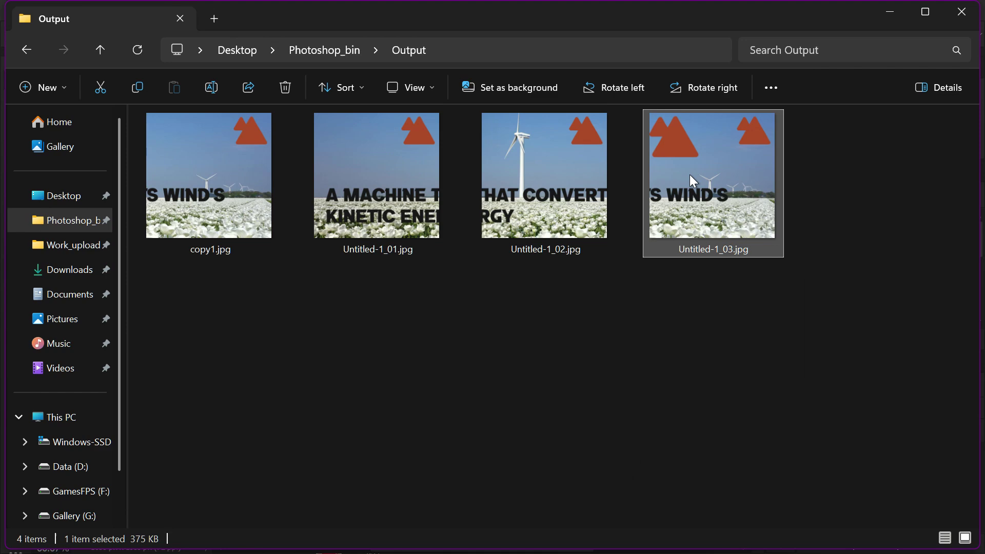
{"action": "key", "text": "Delete"}
Step: View Untitled-1_02.jpg, reopen the viewer on copy1.jpg, and browse the remaining exported images to examine their logos
{"action": "double_click", "coordinate": [534, 213]}
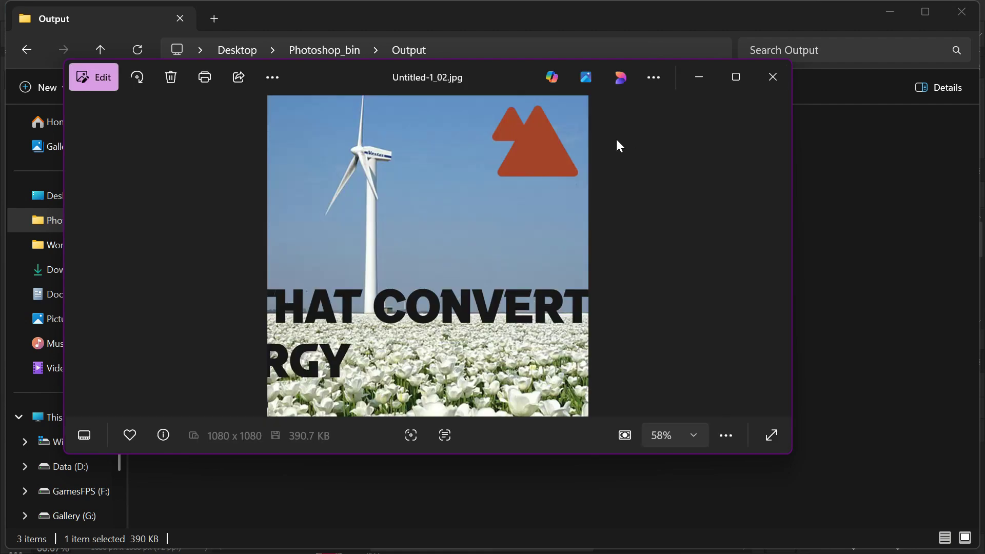
{"action": "left_click", "coordinate": [757, 83]}
{"action": "double_click", "coordinate": [245, 223]}
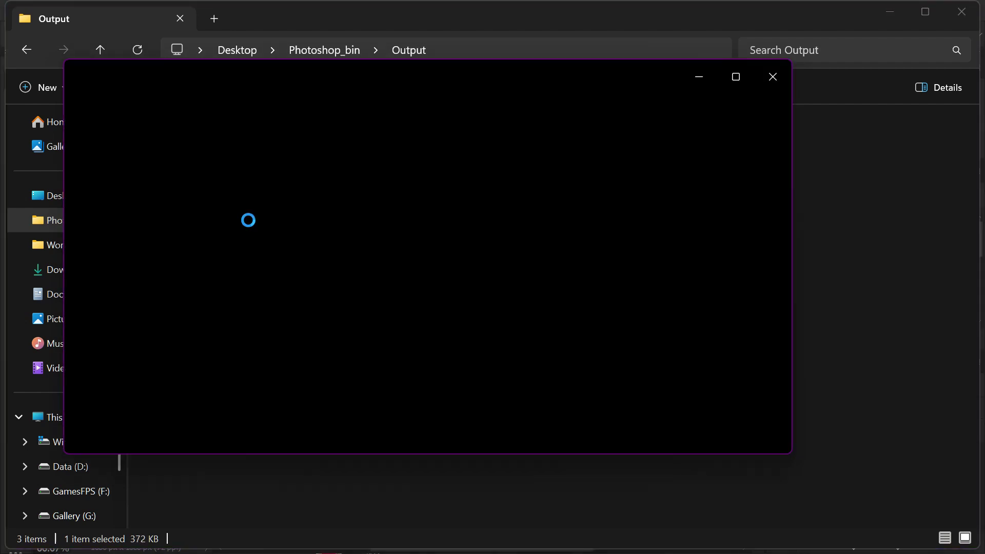
{"action": "key", "text": "Right"}
{"action": "key", "text": "Left"}
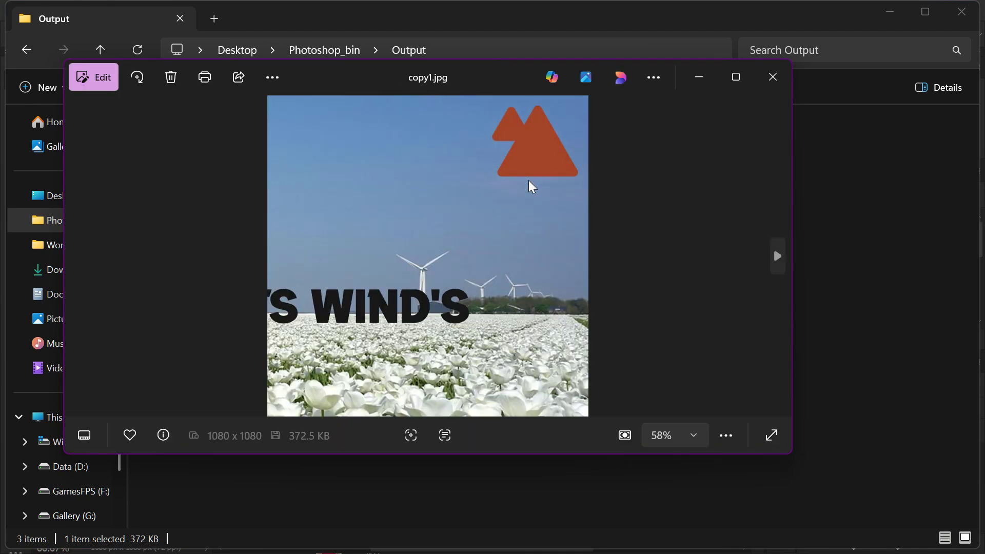
{"action": "key", "text": "Right"}
{"action": "key", "text": "Right"}
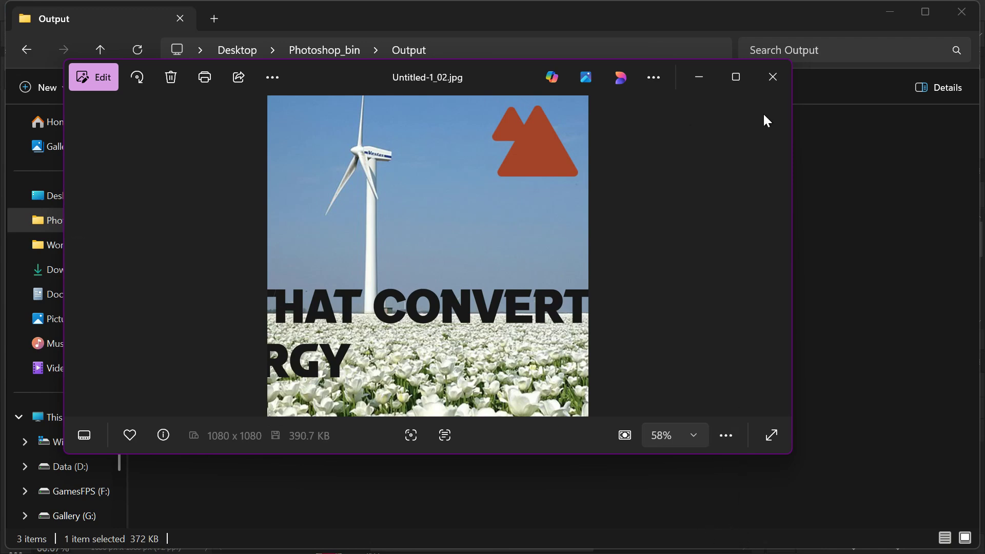
Step: Switch back to Photoshop
{"action": "key", "text": "super"}
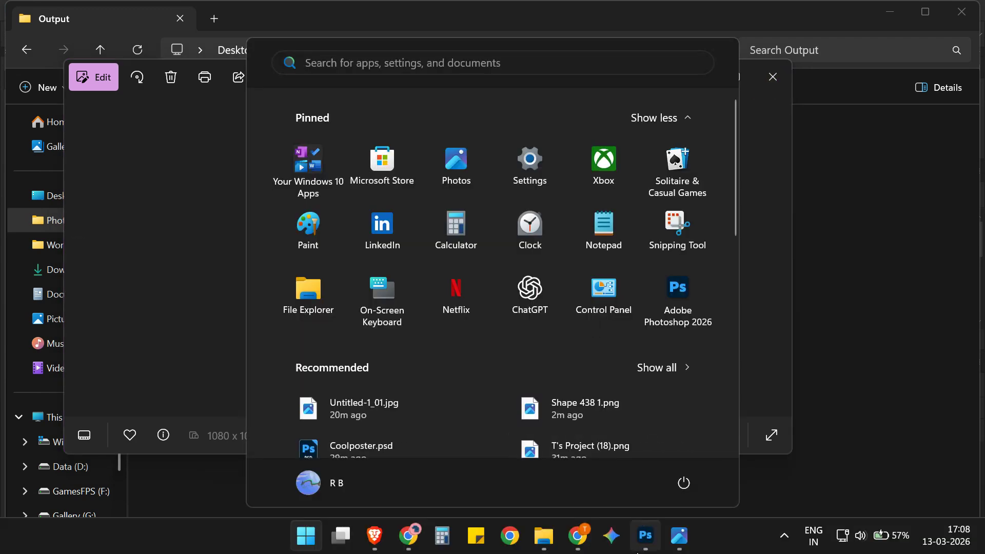